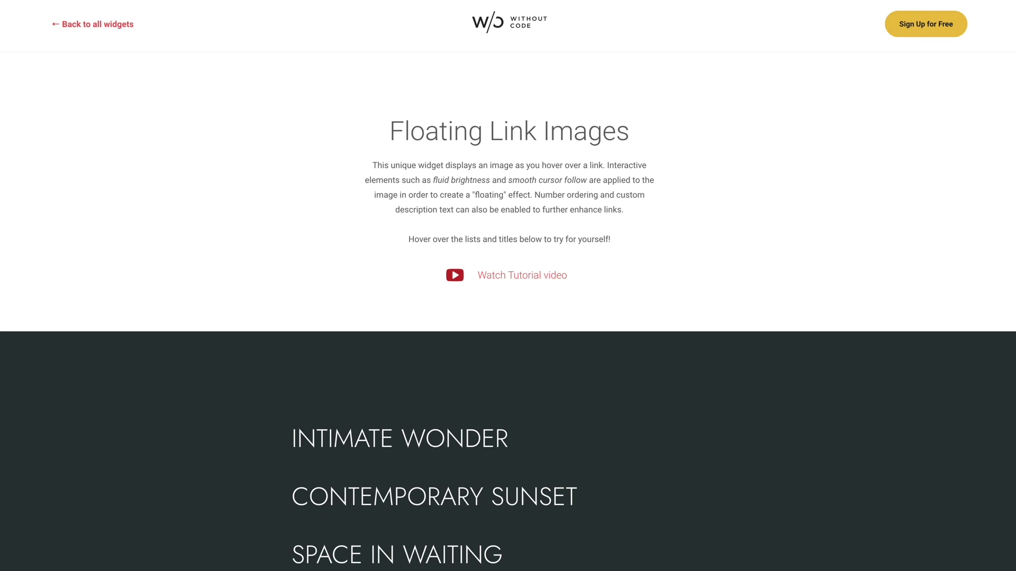
Step: Try the Floating Link Images demo lists, then bring up the Hobbies Home page in the editor
scroll(181, 313, down, 4)
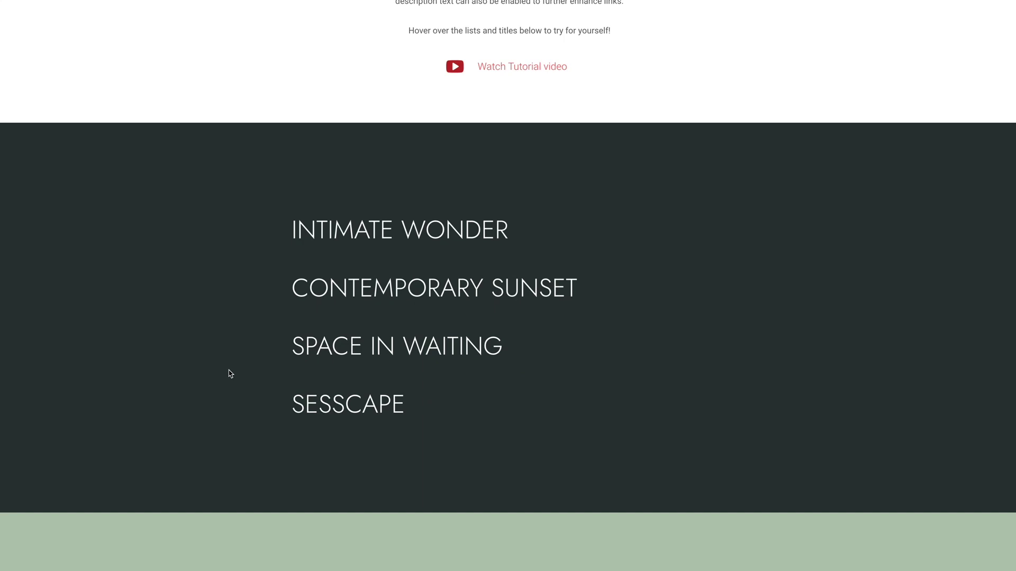
scroll(231, 374, up, 4)
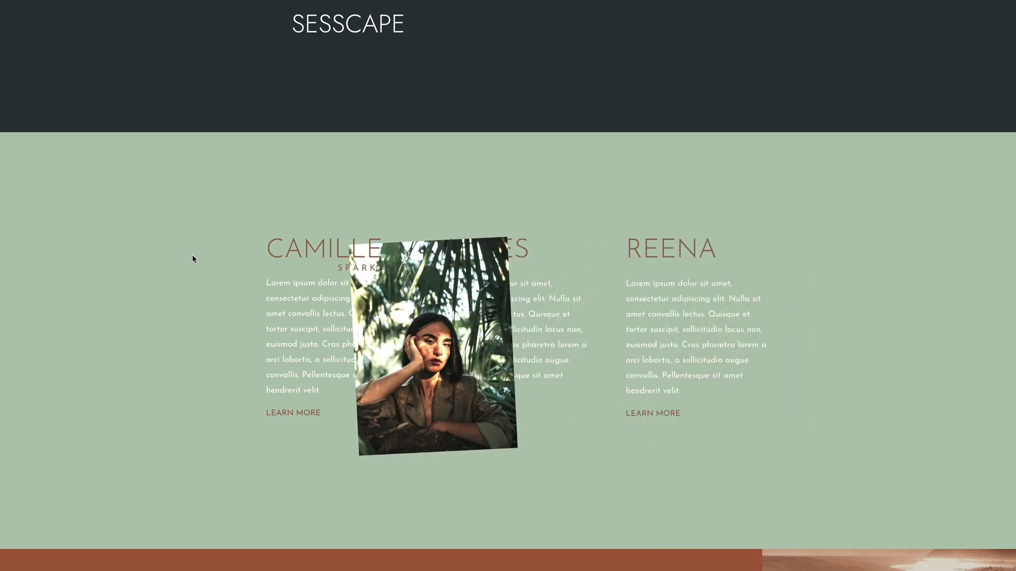
scroll(174, 259, up, 7)
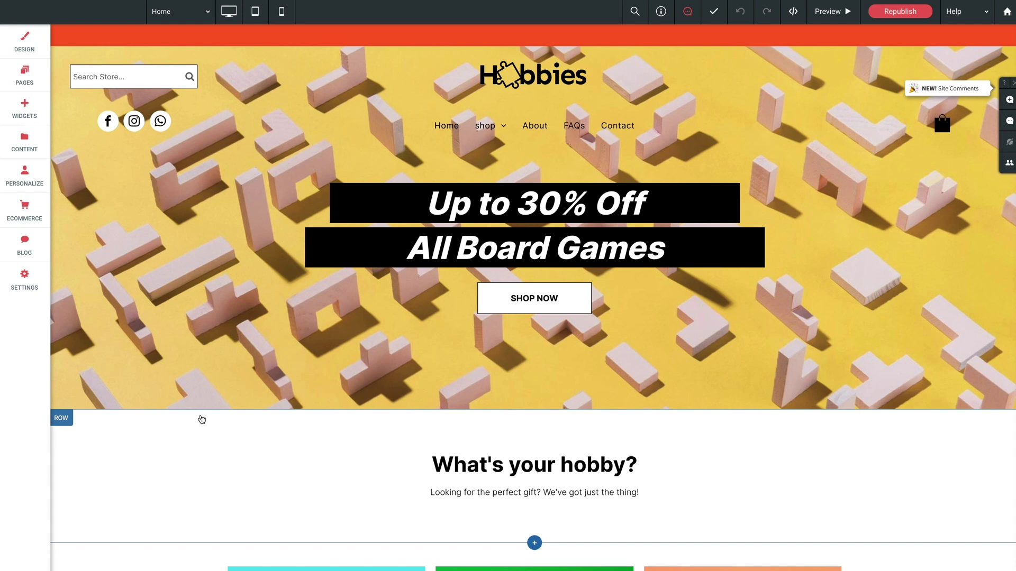
Step: Scroll past the hero banner to the Art Supplies, Games and Crafting card row
scroll(163, 438, down, 5)
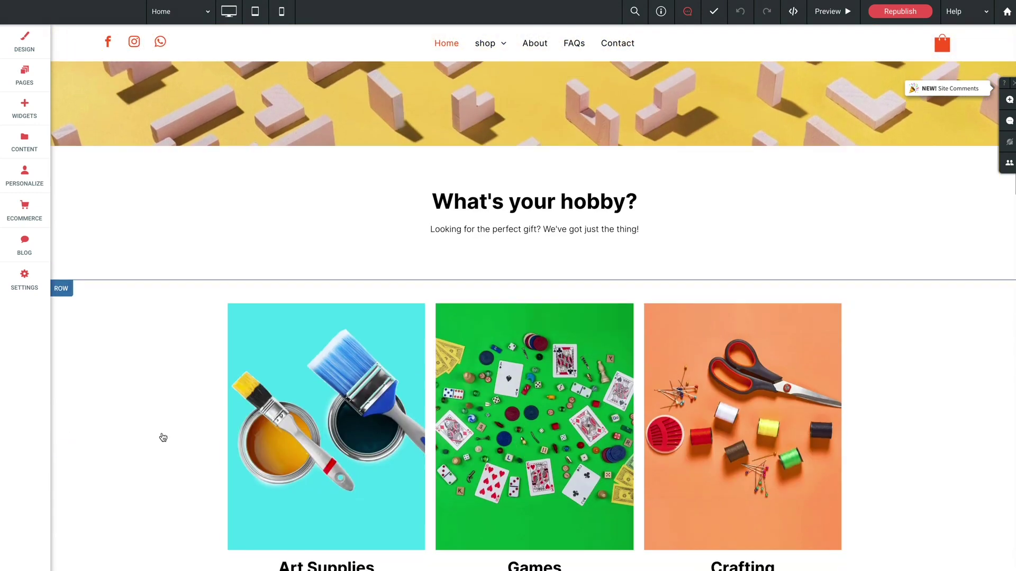
scroll(164, 438, up, 3)
scroll(163, 437, down, 5)
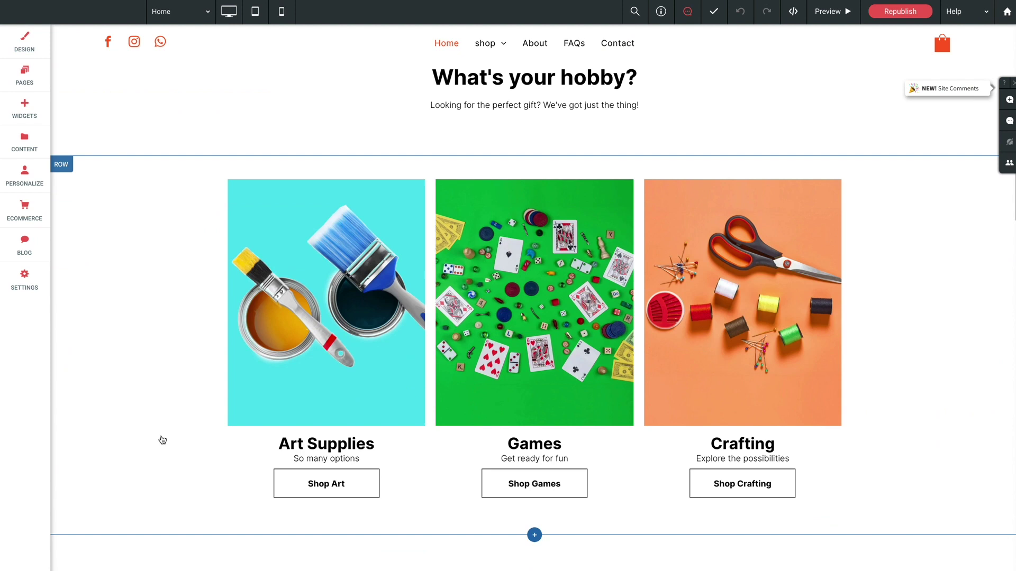
scroll(162, 440, up, 1)
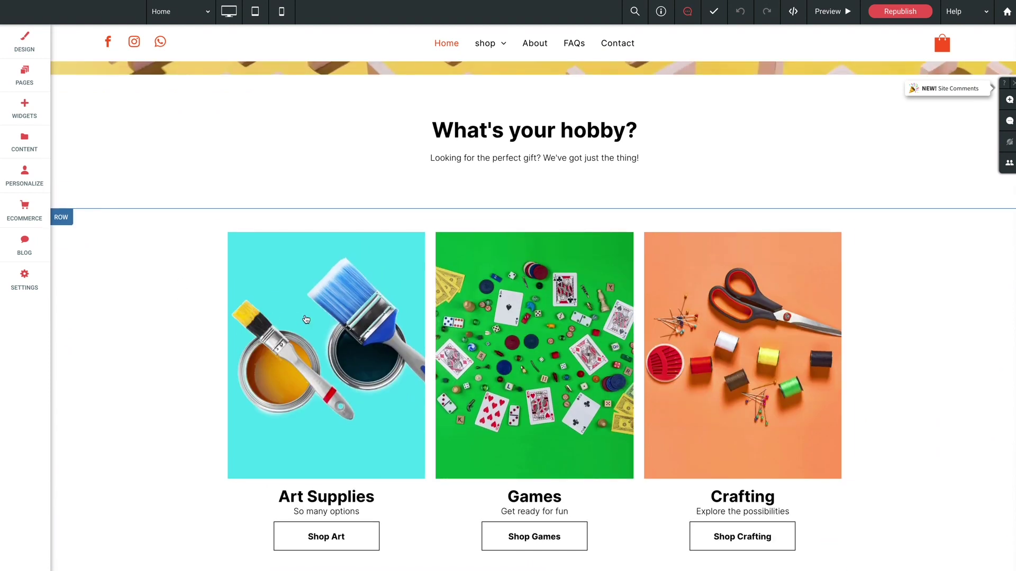
scroll(395, 337, down, 1)
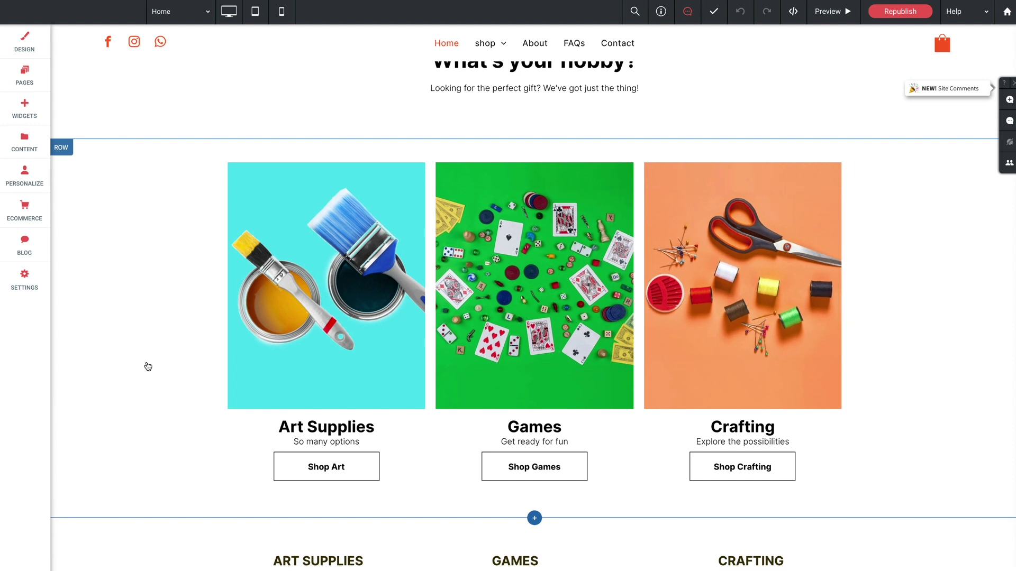
scroll(148, 366, down, 1)
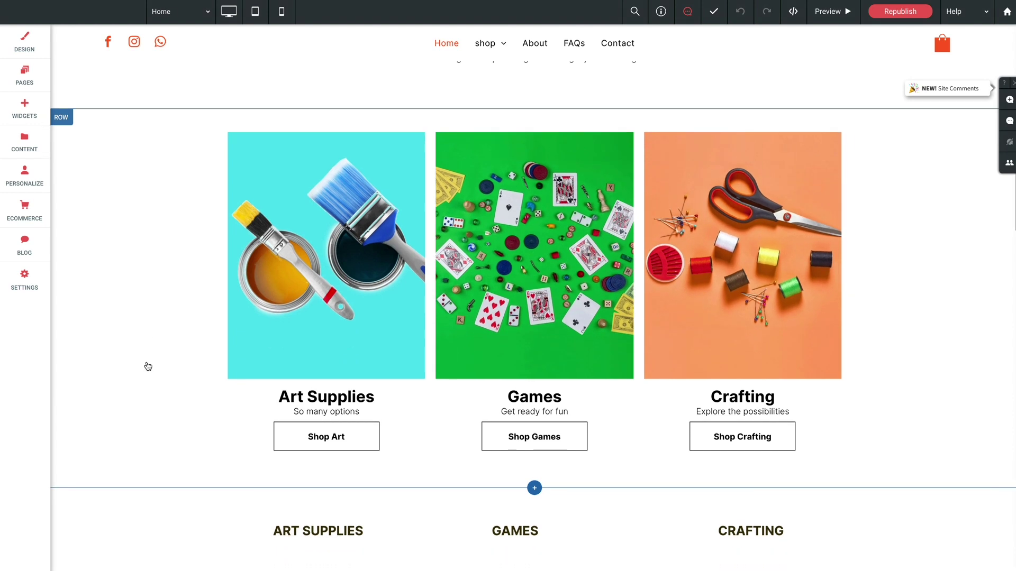
scroll(148, 367, up, 2)
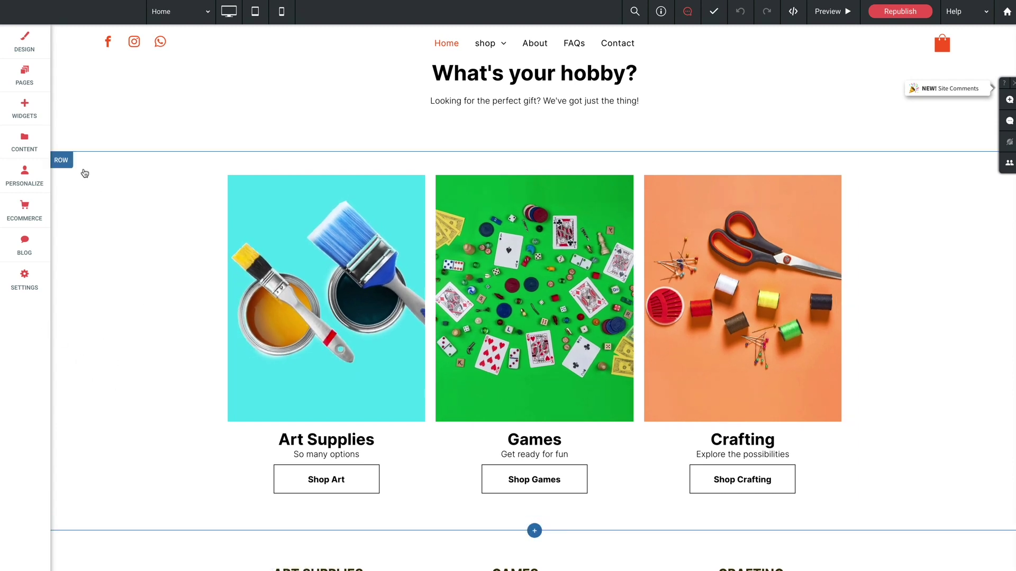
Step: Delete the image card row and scroll to the three columns of hobby links
click(62, 161)
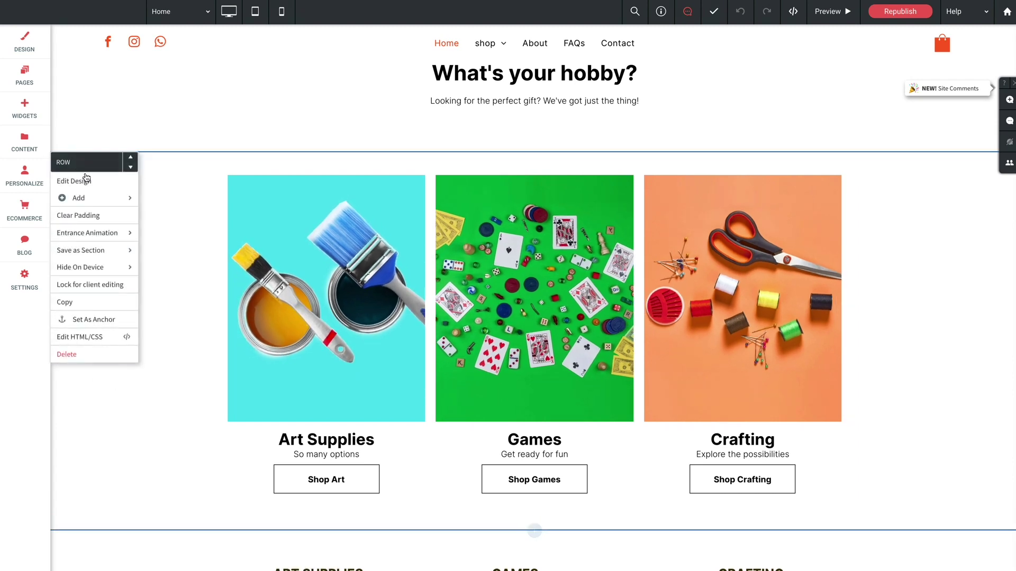
click(71, 354)
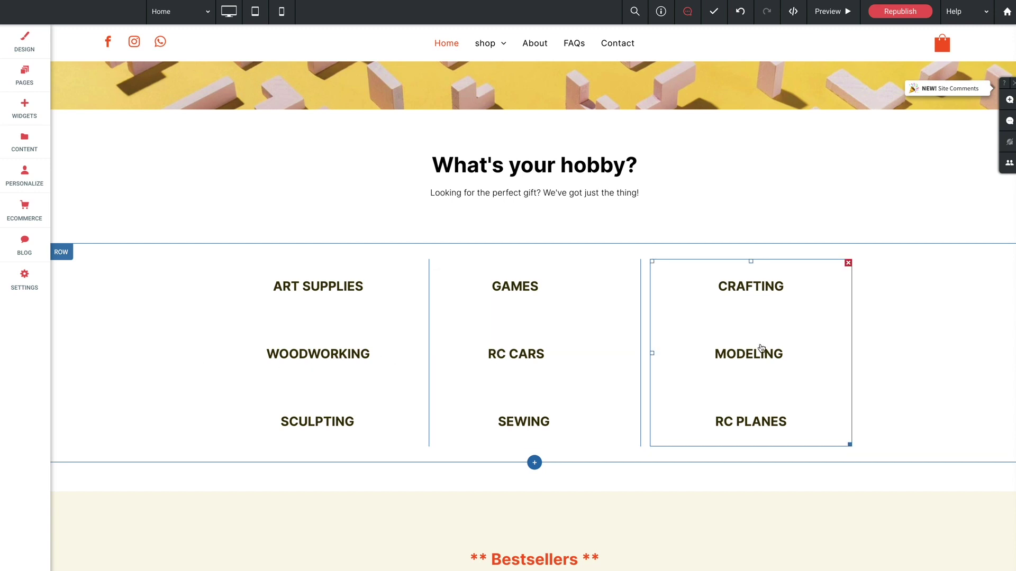
scroll(117, 318, down, 1)
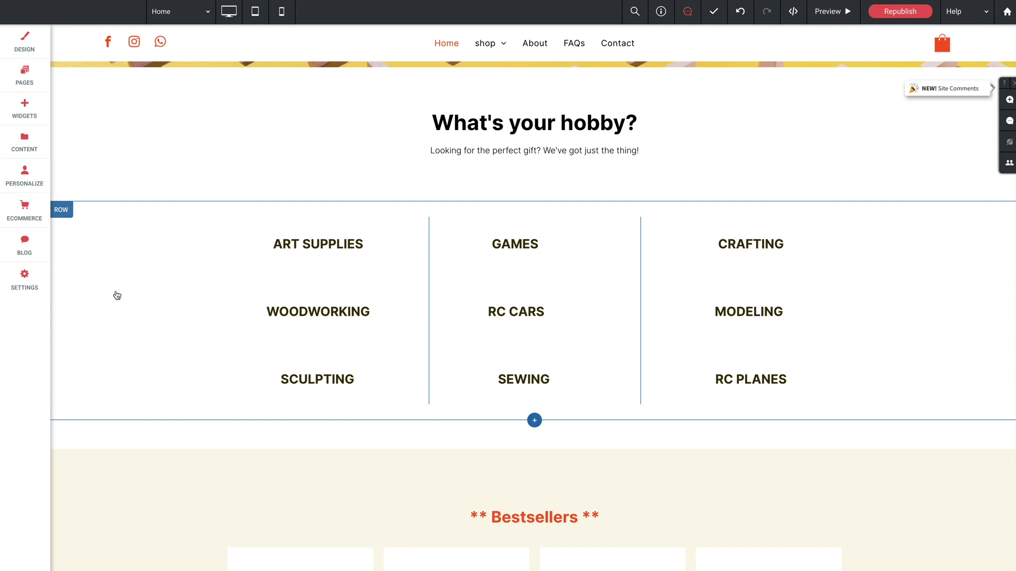
scroll(118, 294, down, 1)
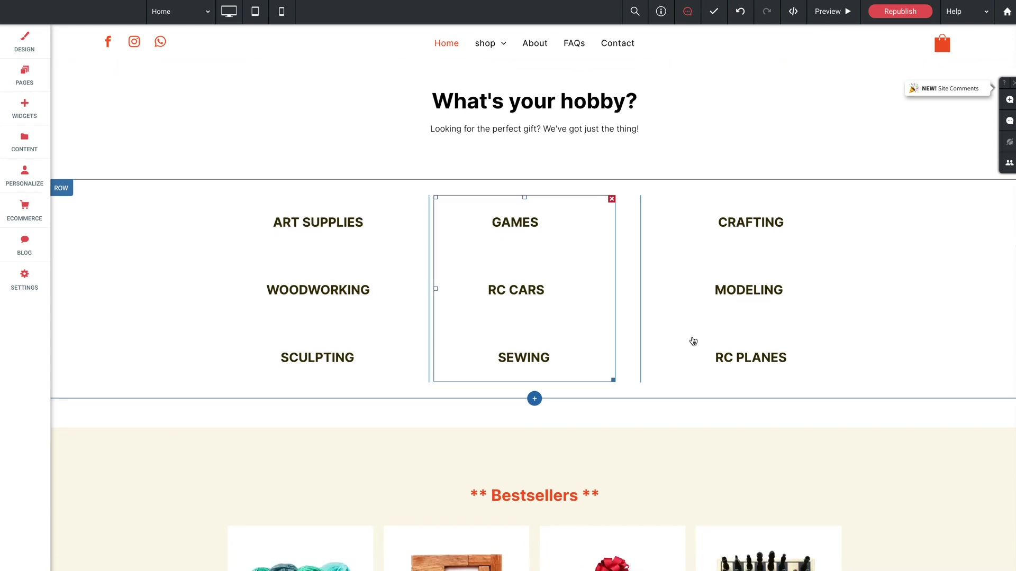
Step: Open the Floating Link Images settings for the Art Supplies column (link-hover-image-1)
click(330, 233)
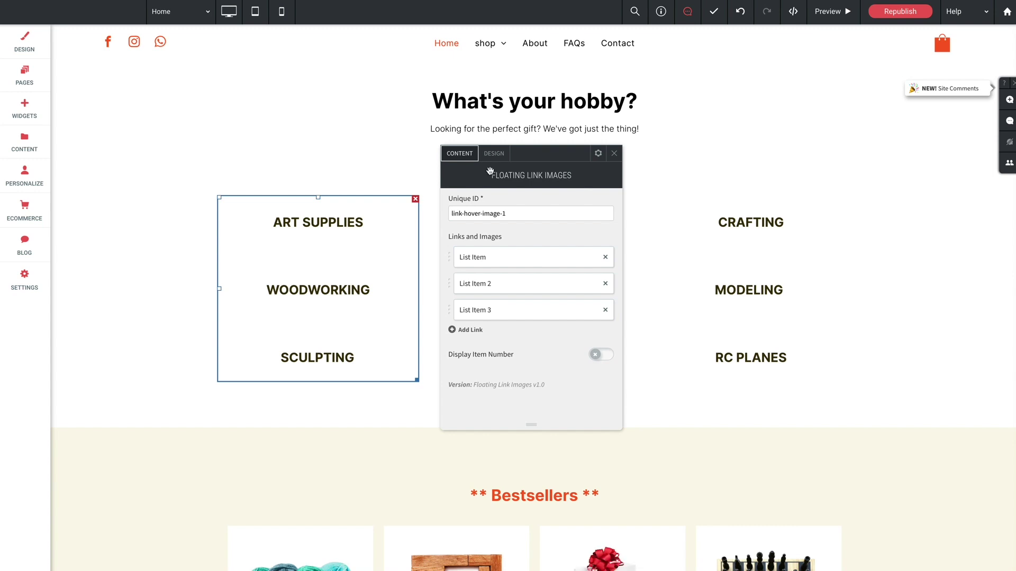
Step: Open the first list item and review its Art Supplies title, subtitle, link URL and target
click(484, 257)
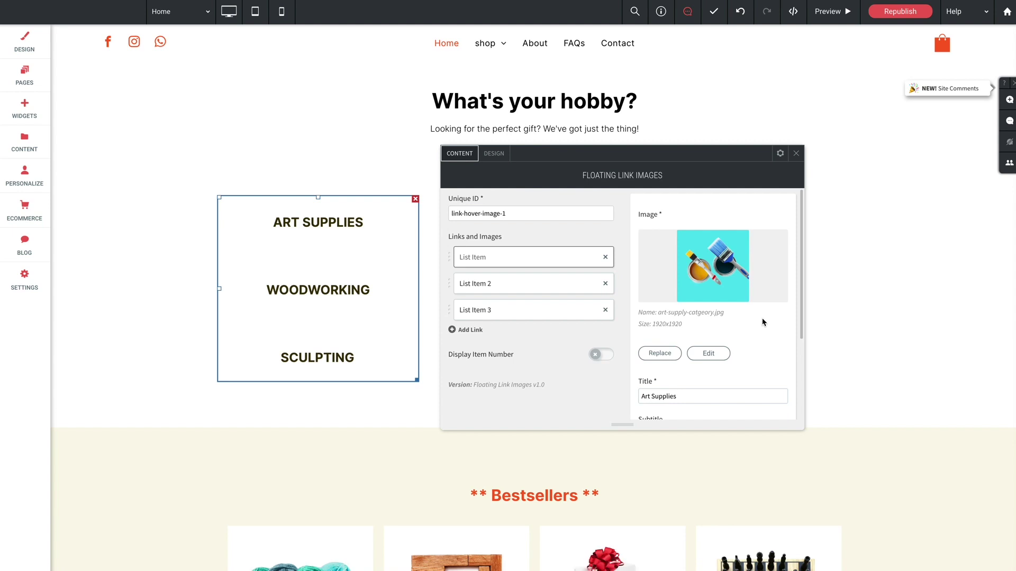
scroll(672, 302, down, 2)
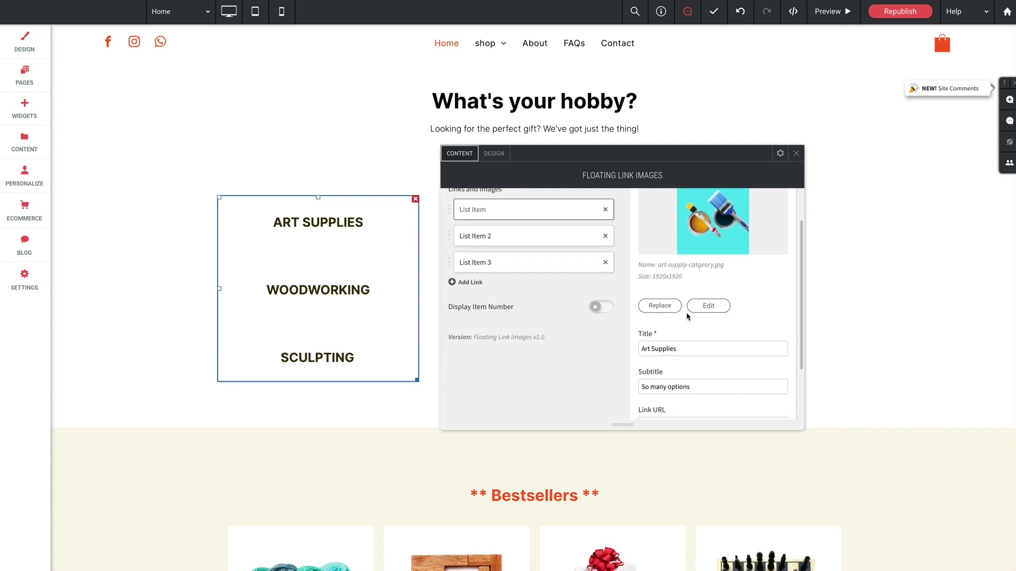
scroll(658, 345, down, 3)
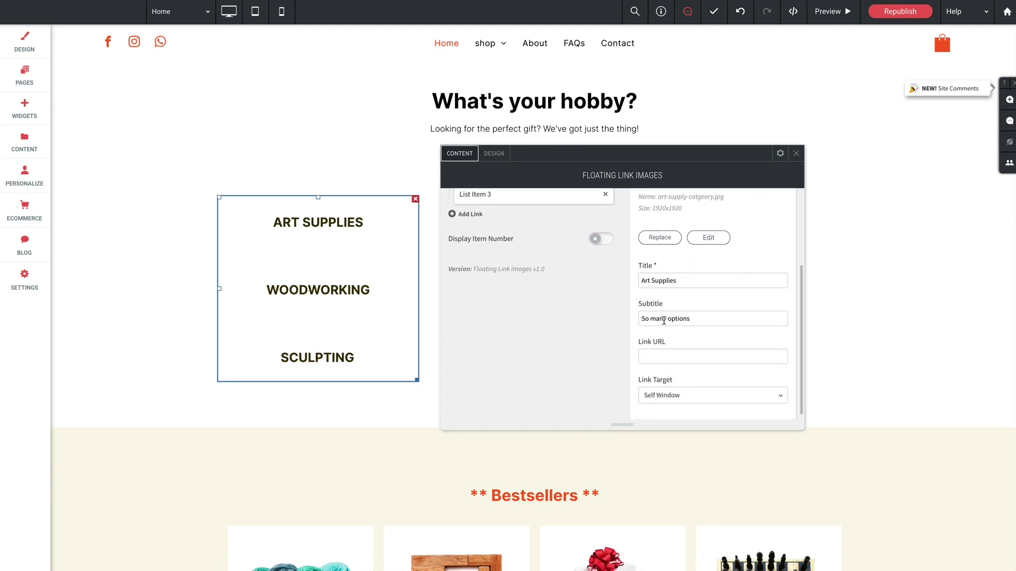
scroll(735, 380, down, 1)
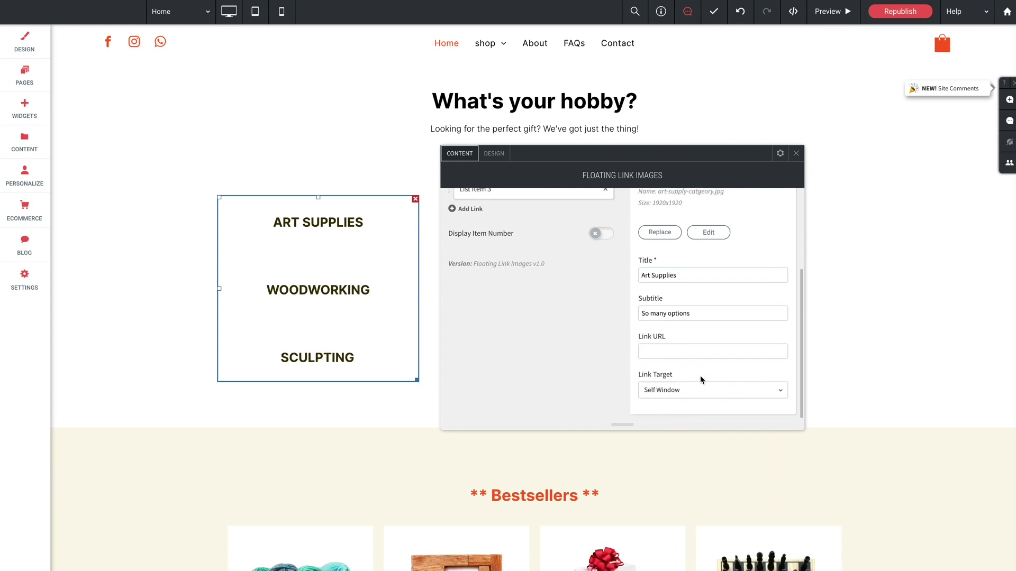
scroll(700, 376, up, 2)
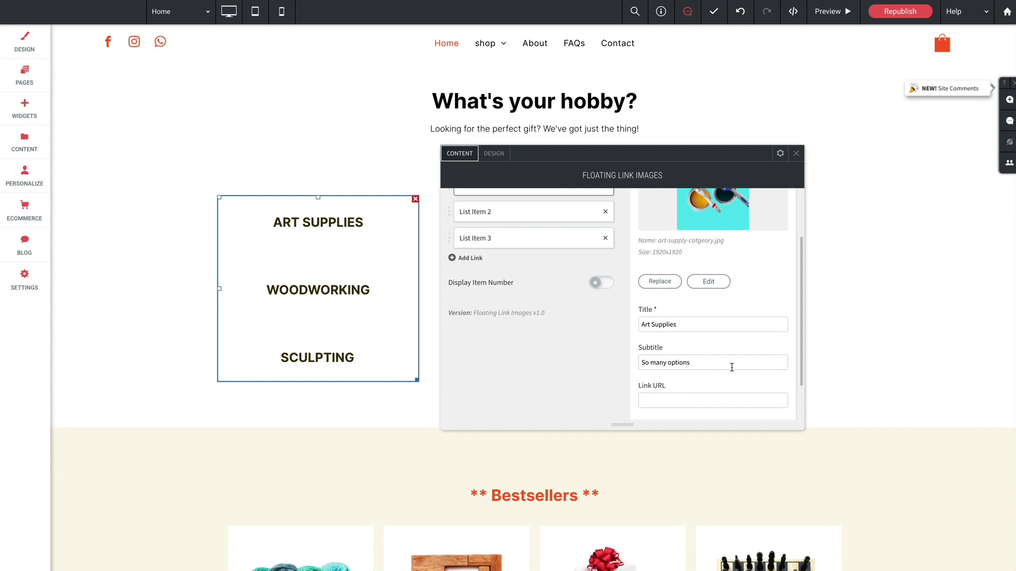
scroll(733, 369, up, 3)
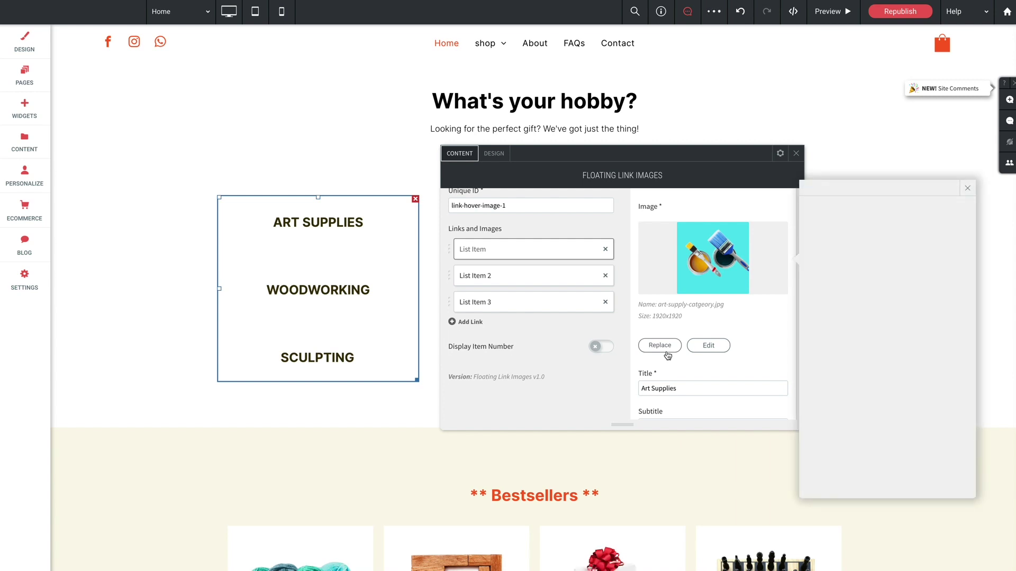
Step: Browse the image picker for the first link, then close it keeping art-supply-category.jpg
click(661, 353)
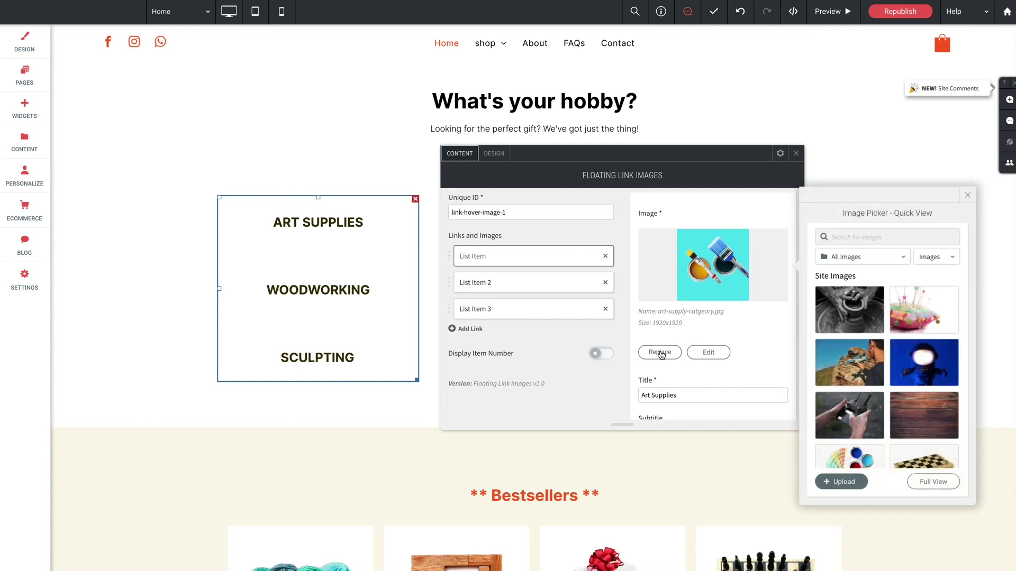
scroll(860, 346, down, 3)
scroll(859, 346, down, 4)
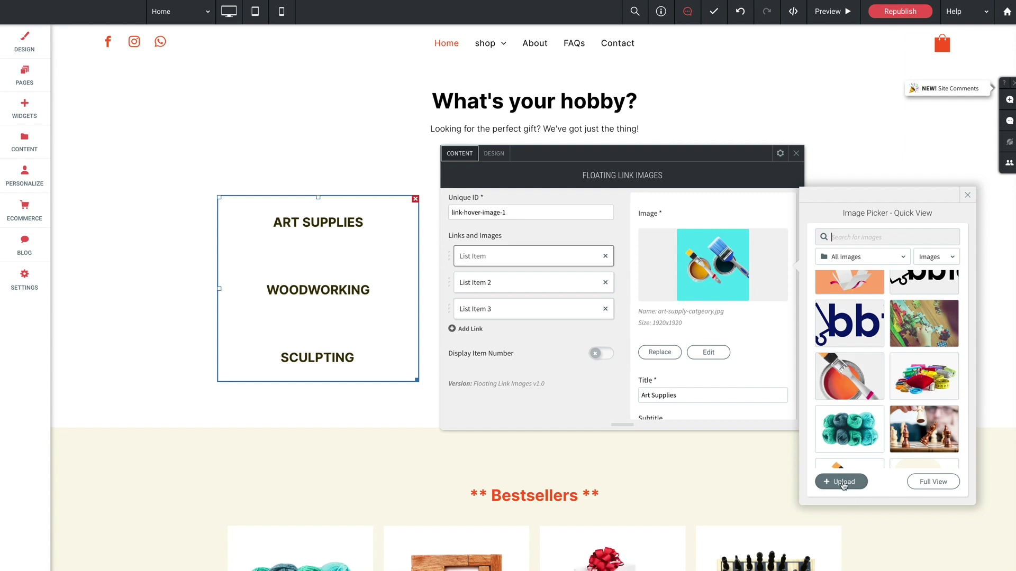
click(968, 196)
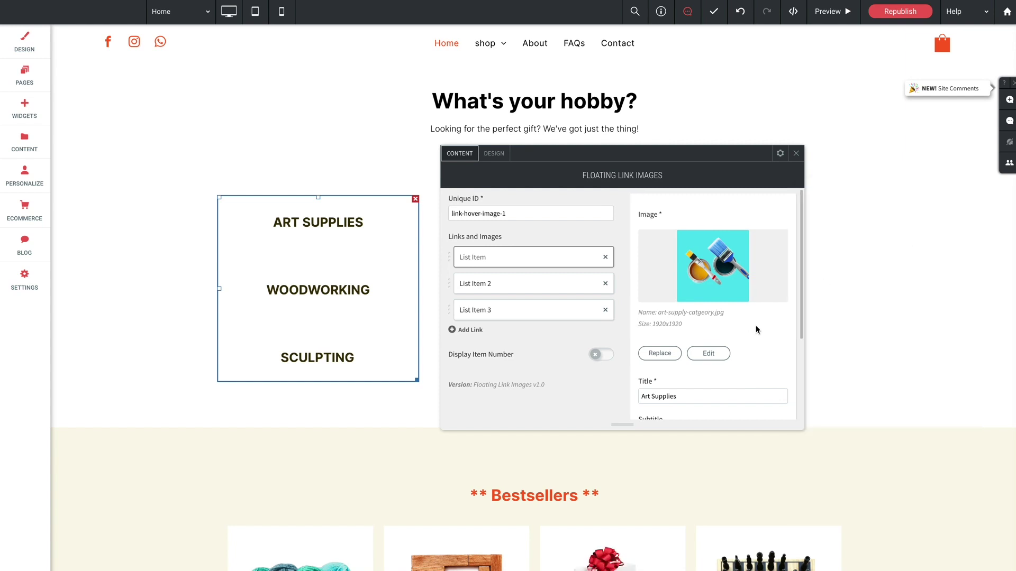
Step: Keep the Art Supplies link target set to Self Window
scroll(741, 364, down, 5)
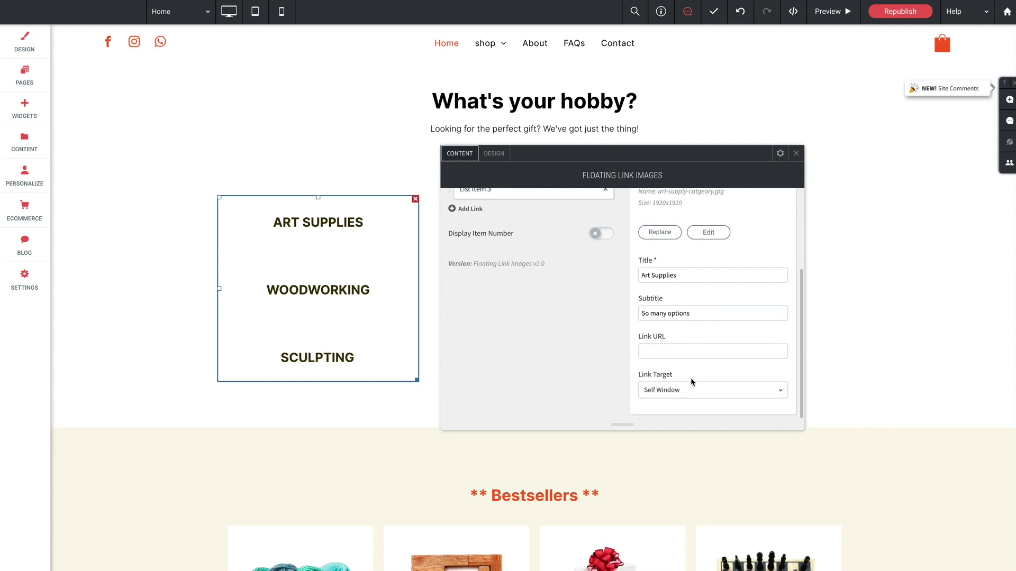
click(672, 391)
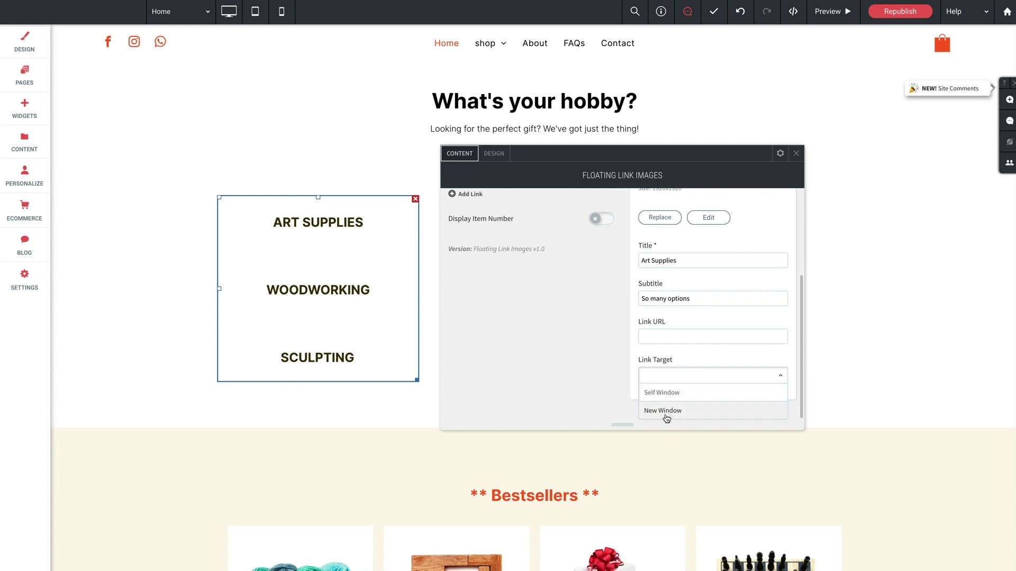
click(703, 354)
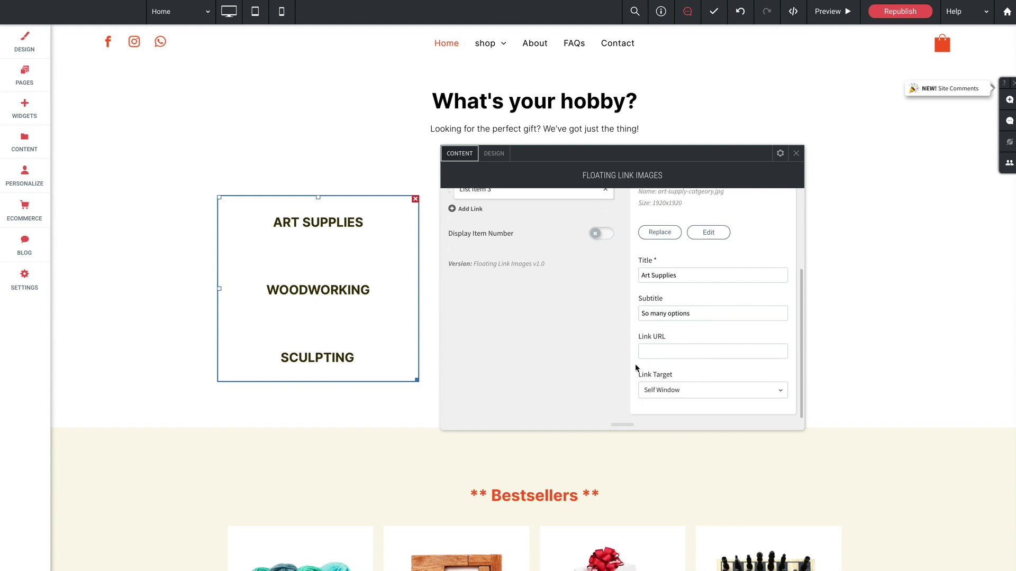
scroll(662, 348, up, 3)
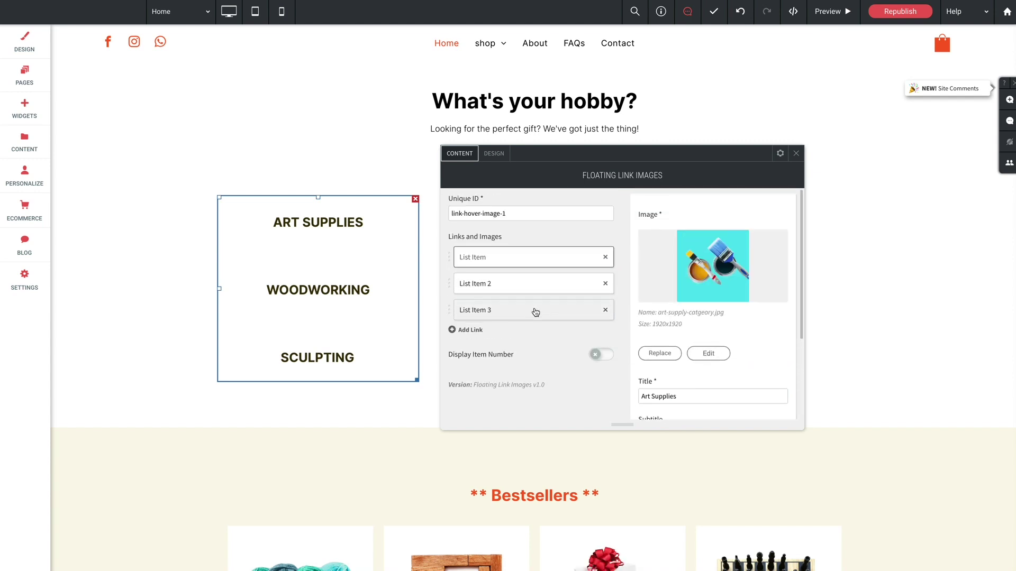
click(826, 178)
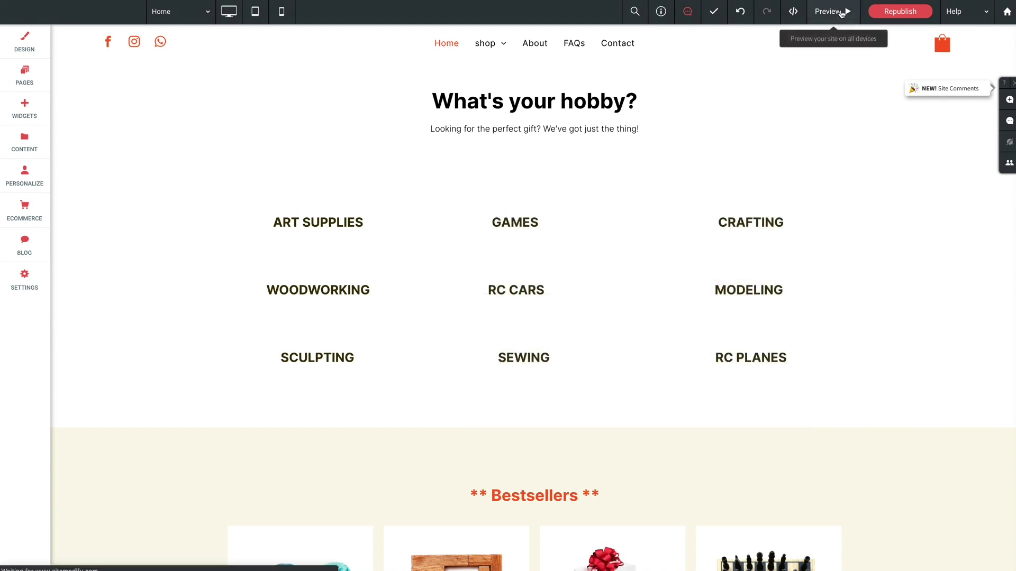
click(840, 12)
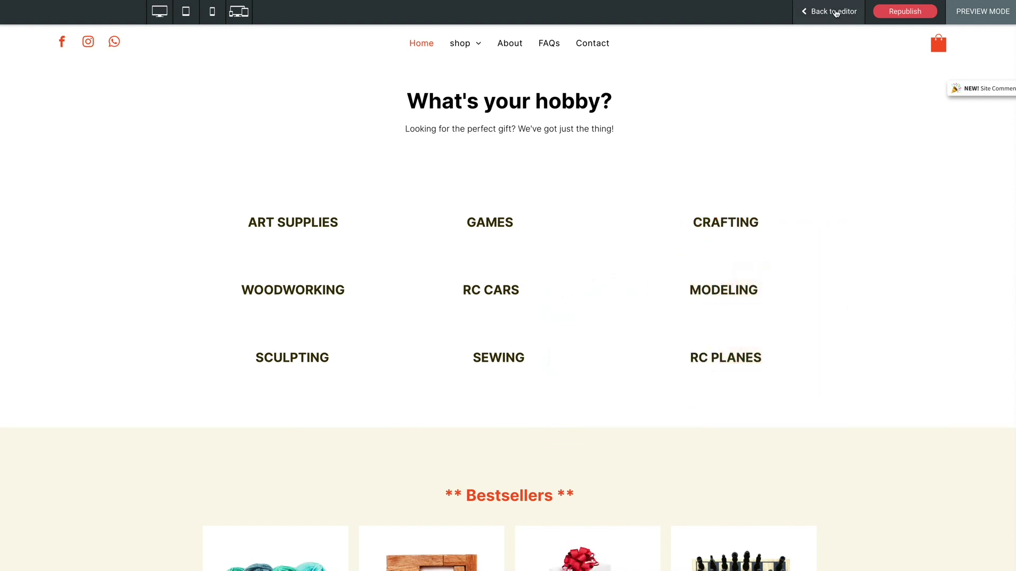
click(834, 12)
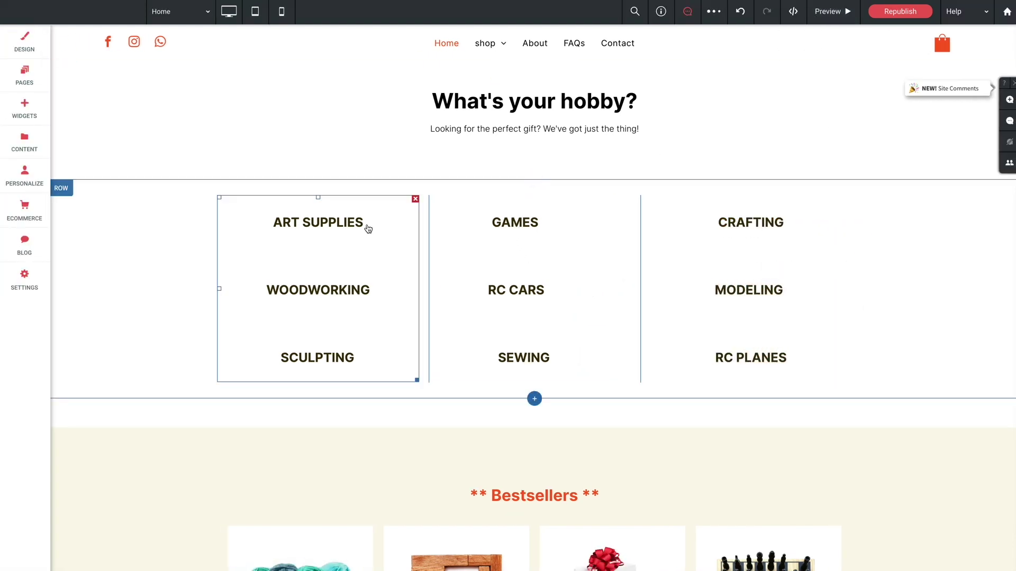
Step: Review the Art Supplies widget's Design tab container background, padding, border and corners
click(345, 217)
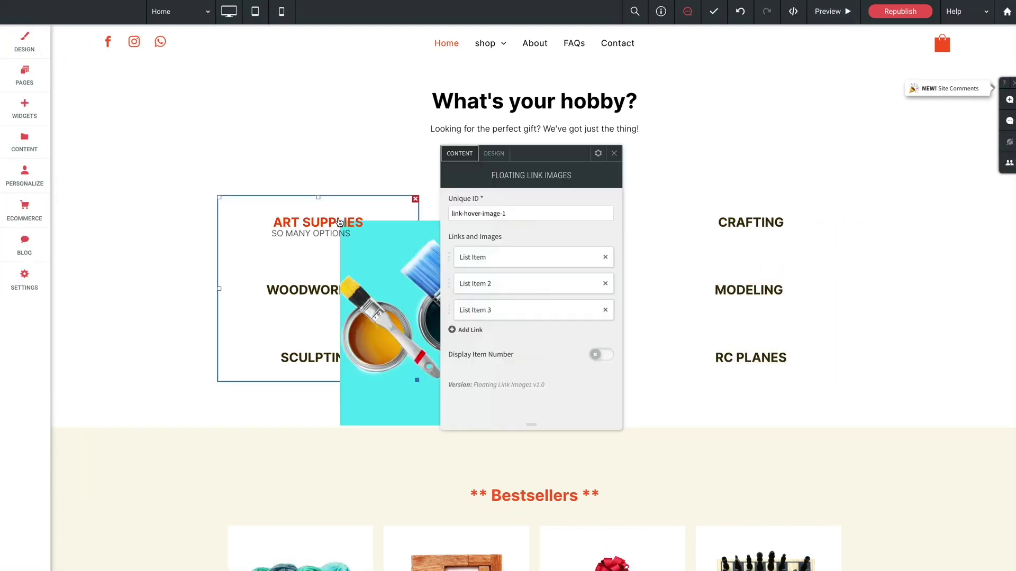
click(493, 153)
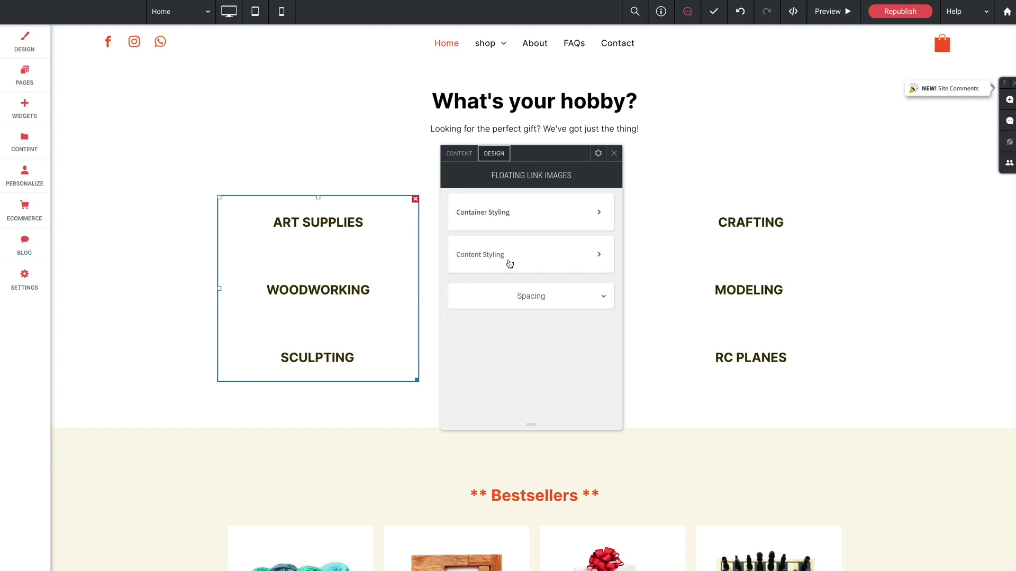
click(500, 217)
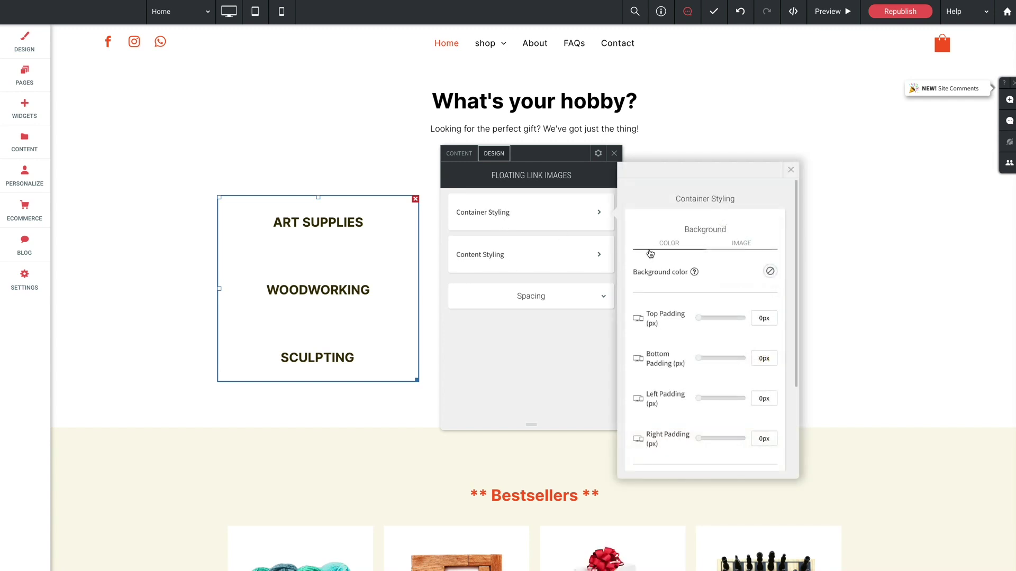
scroll(669, 271, down, 3)
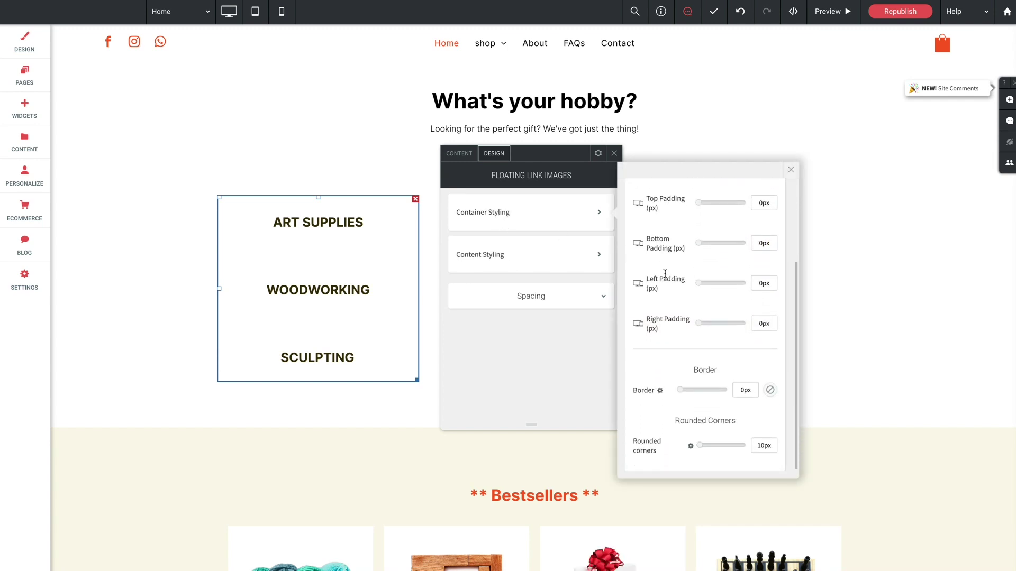
scroll(677, 371, up, 3)
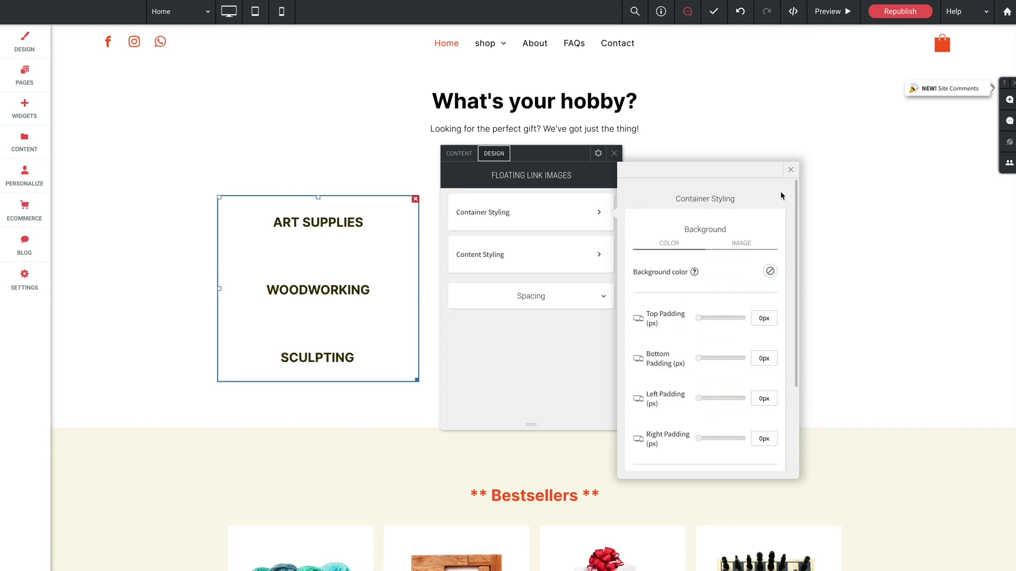
click(790, 169)
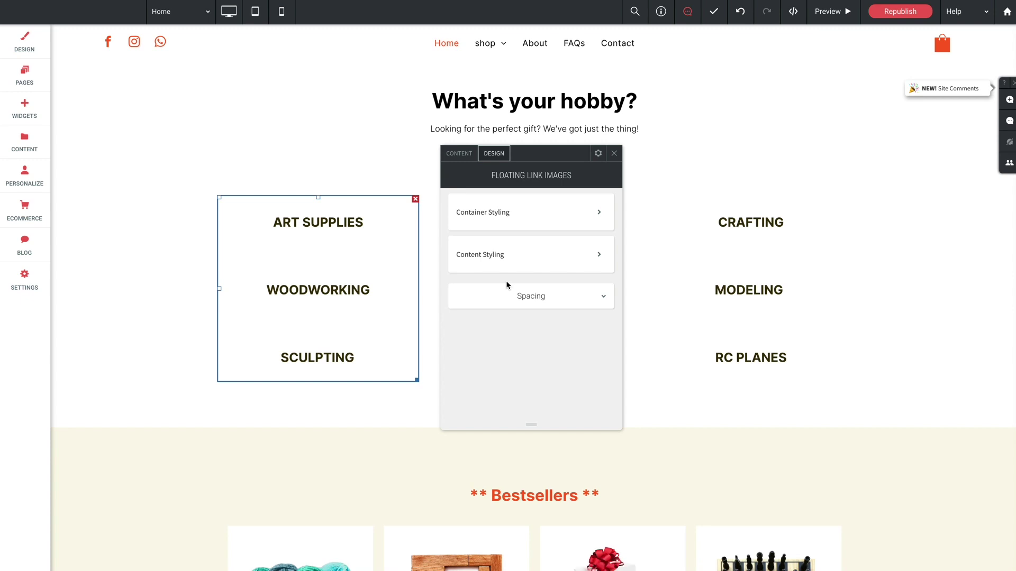
Step: Return to the Art Supplies widget's Content tab showing the Display Item Number option
click(453, 155)
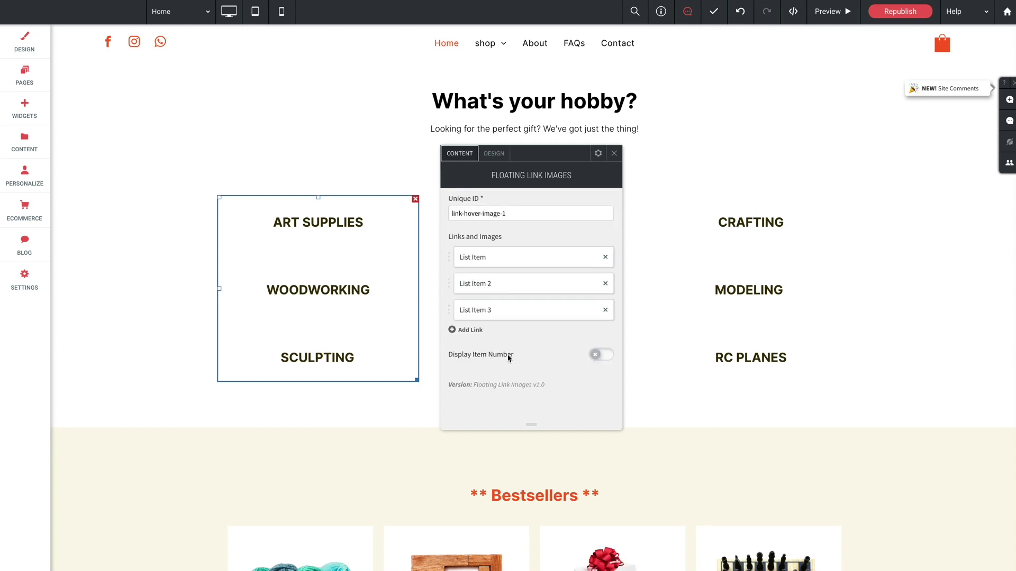
drag(509, 355, 438, 355)
click(447, 355)
click(596, 355)
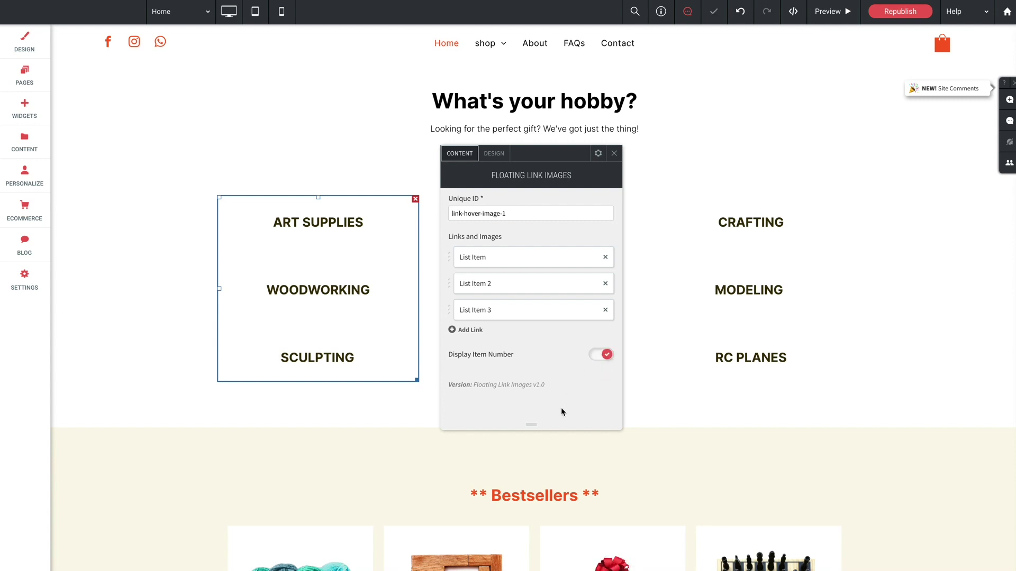
click(494, 153)
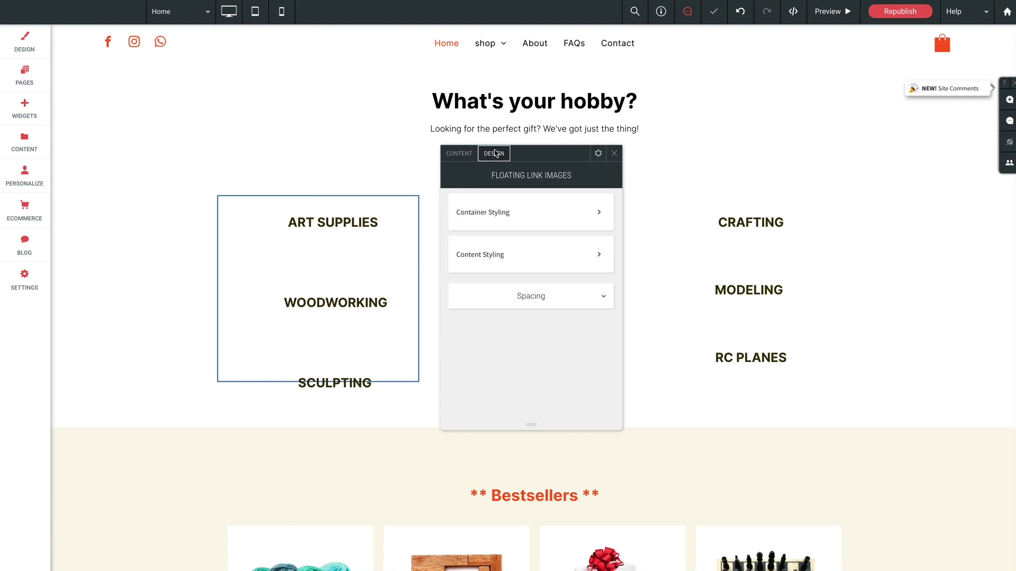
click(487, 257)
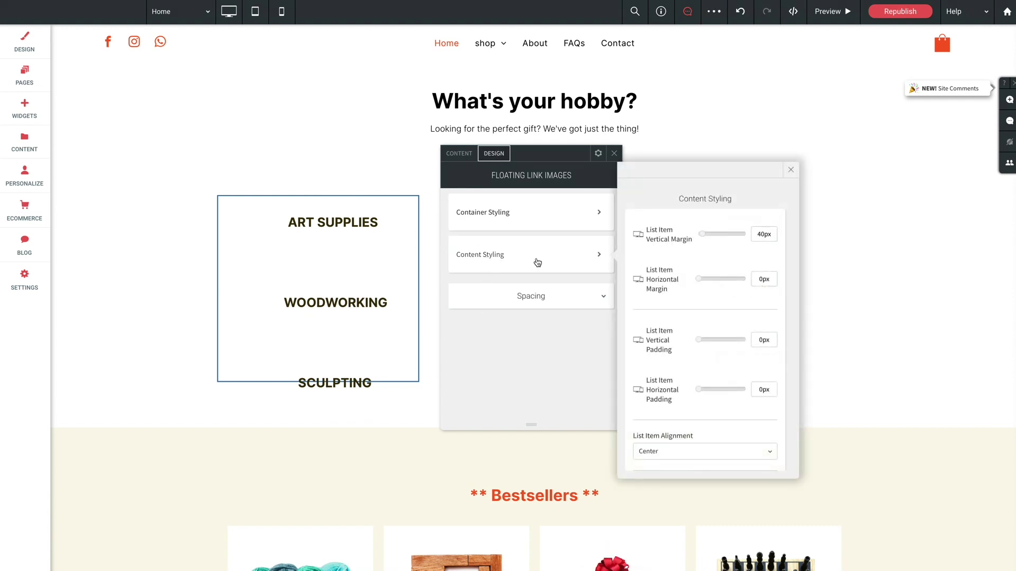
click(790, 171)
click(459, 154)
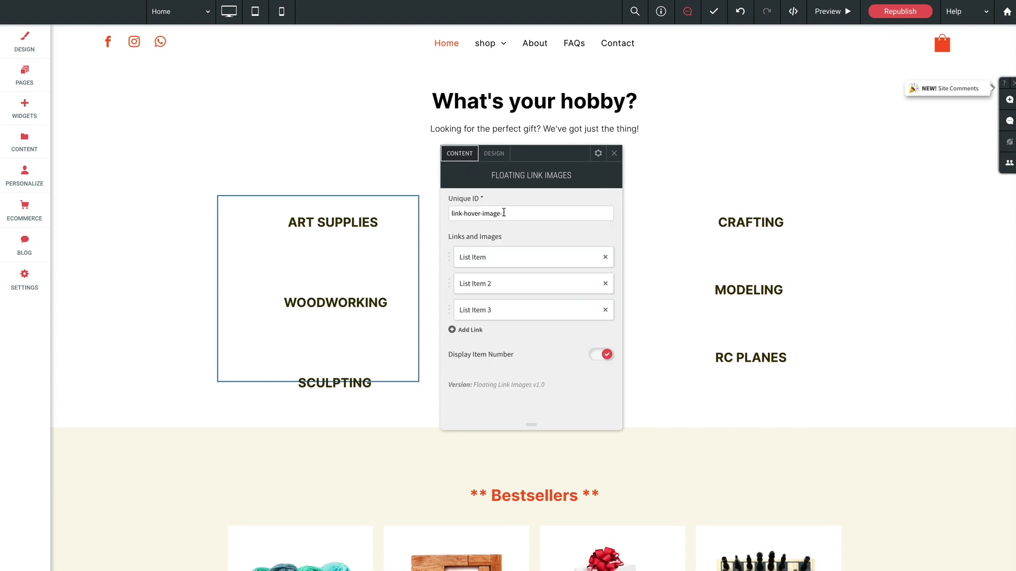
click(608, 356)
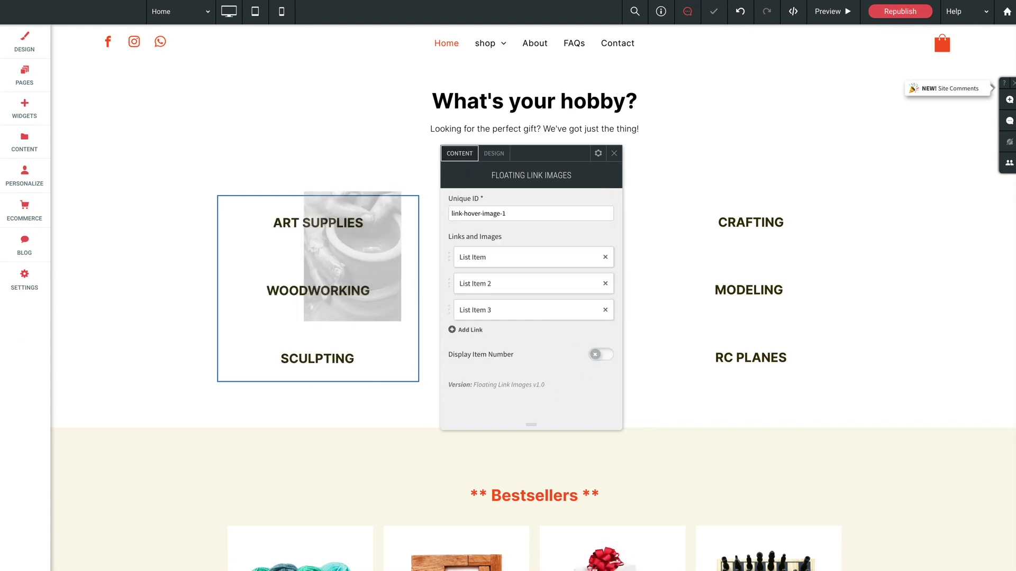